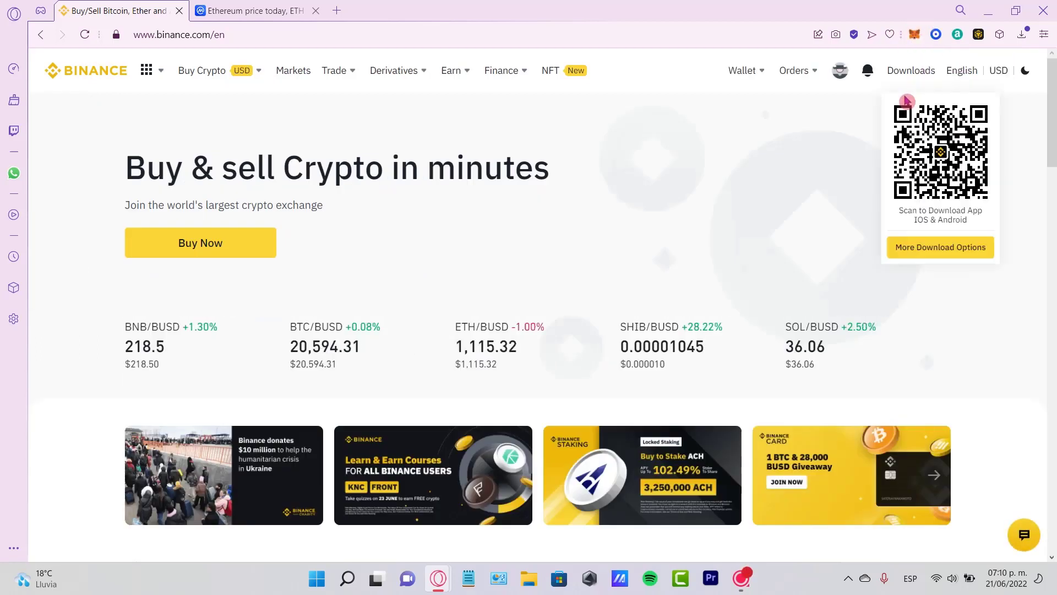
Open MetaMask, check that Smart Chain is selected, and view the 0.0002 BNB balance
click(914, 34)
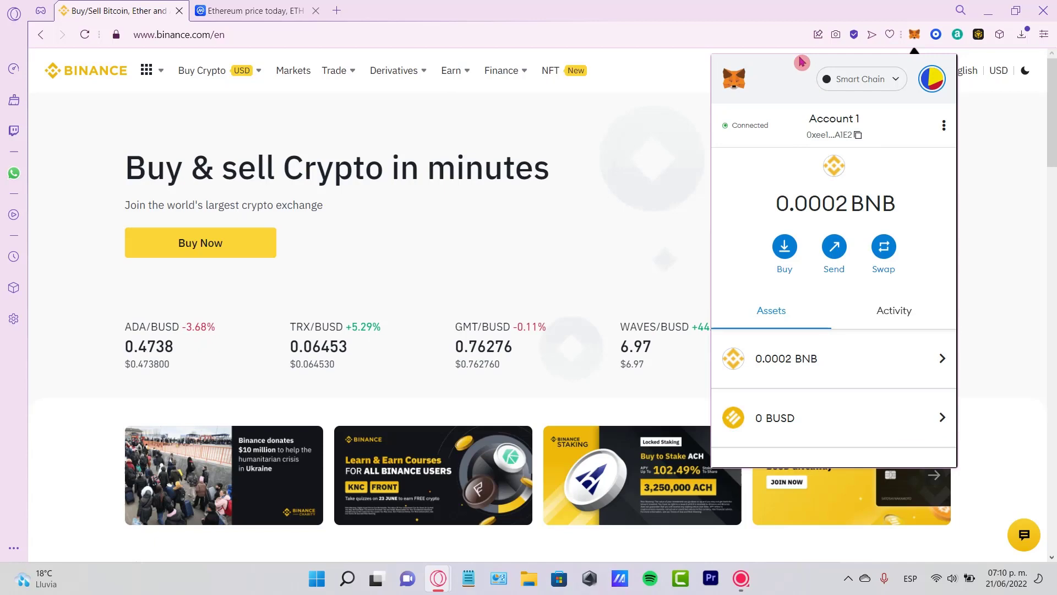
click(841, 78)
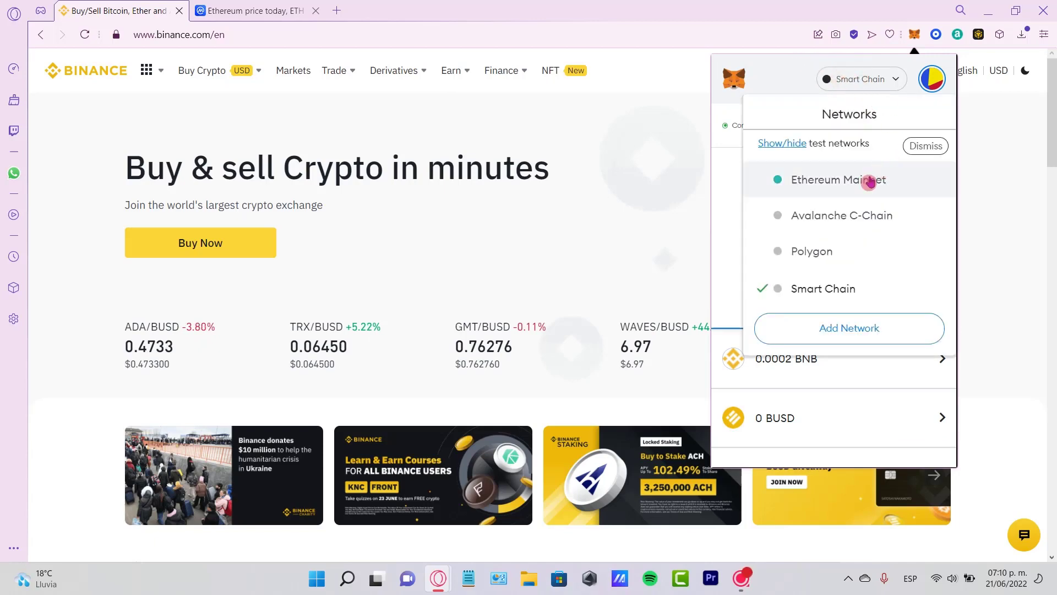
click(884, 87)
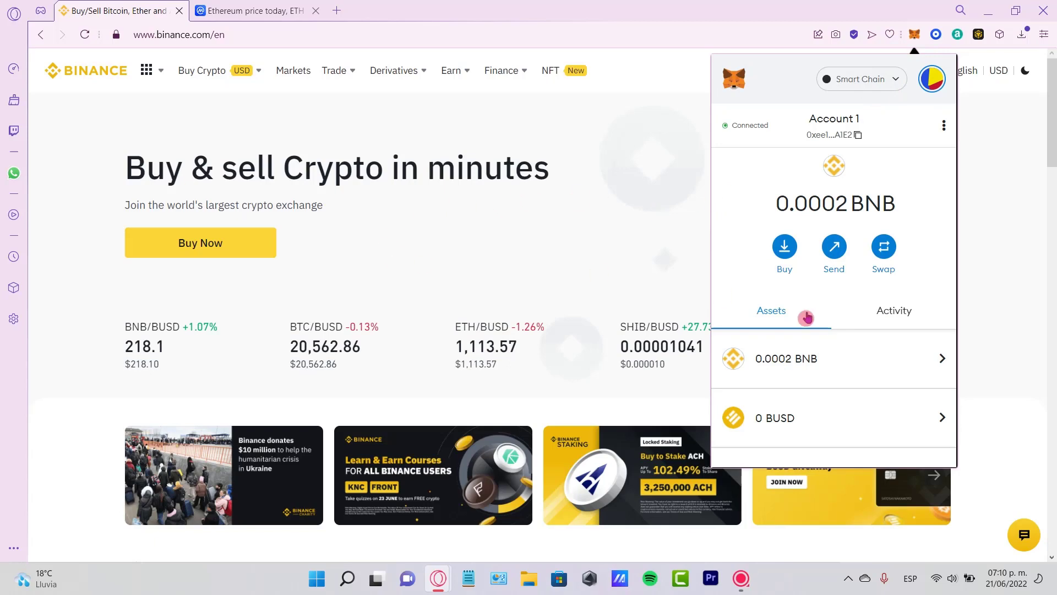
click(835, 358)
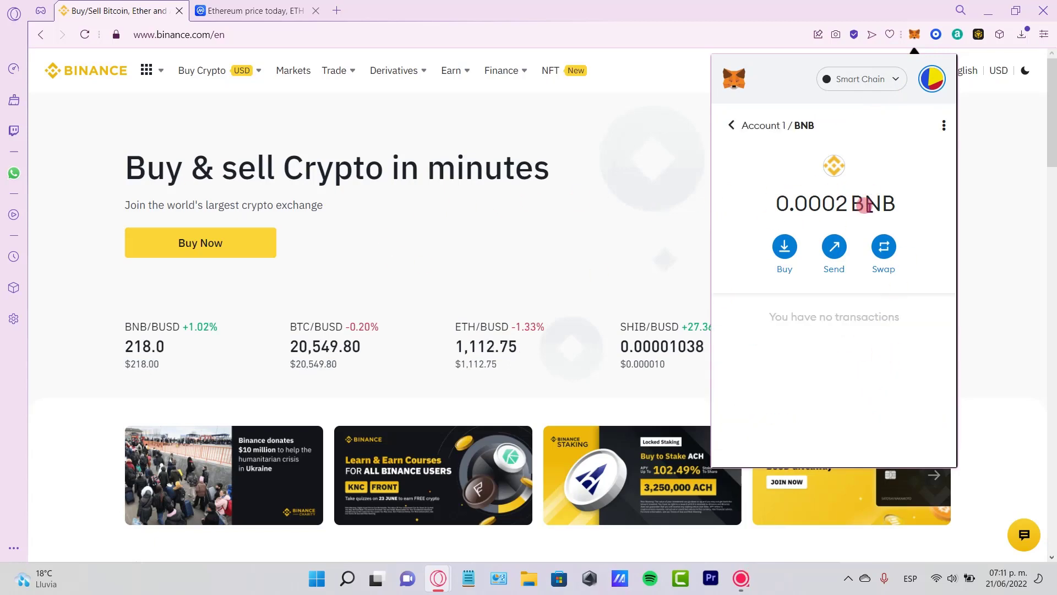
drag(897, 205, 777, 204)
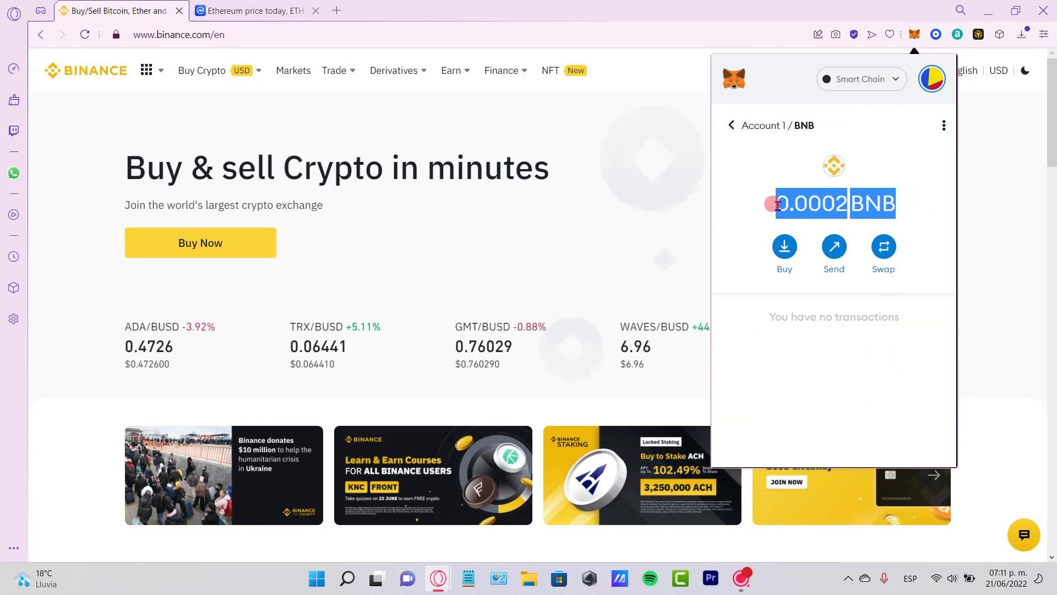
Keep Smart Chain as the network and start a BNB send
click(867, 80)
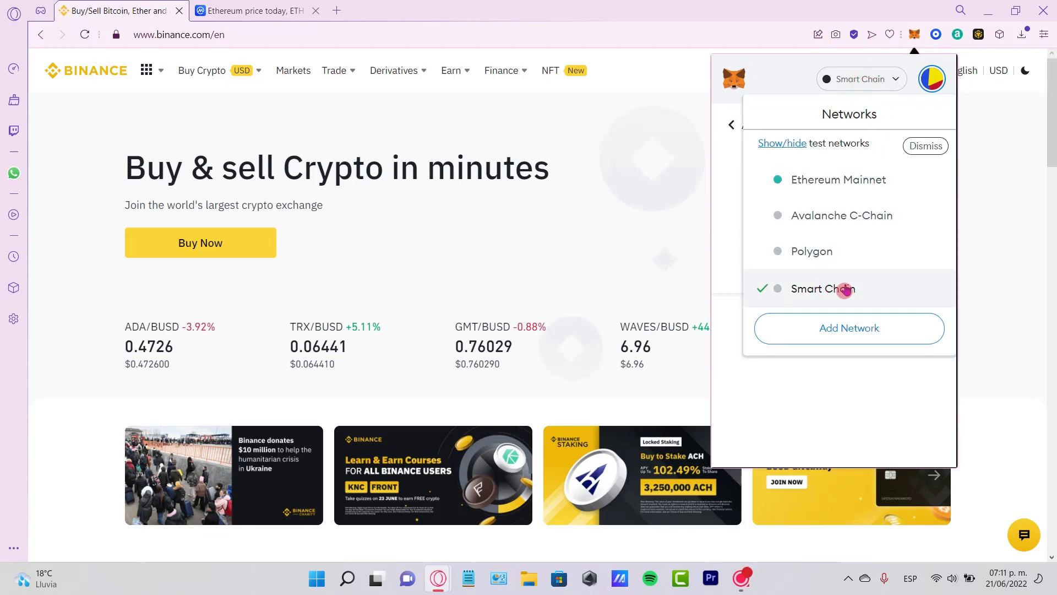
click(868, 88)
click(910, 256)
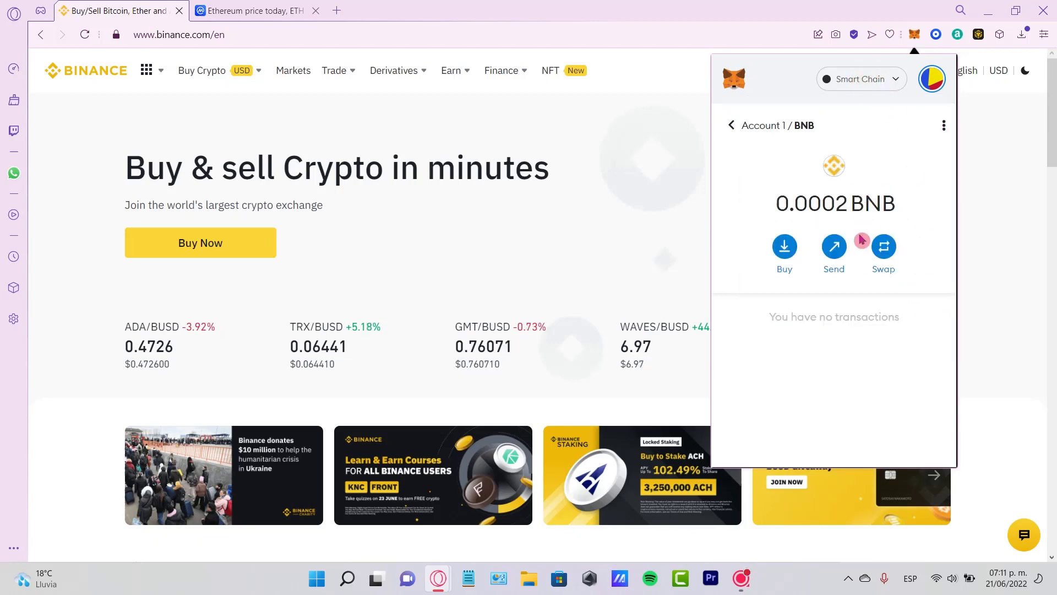
click(841, 252)
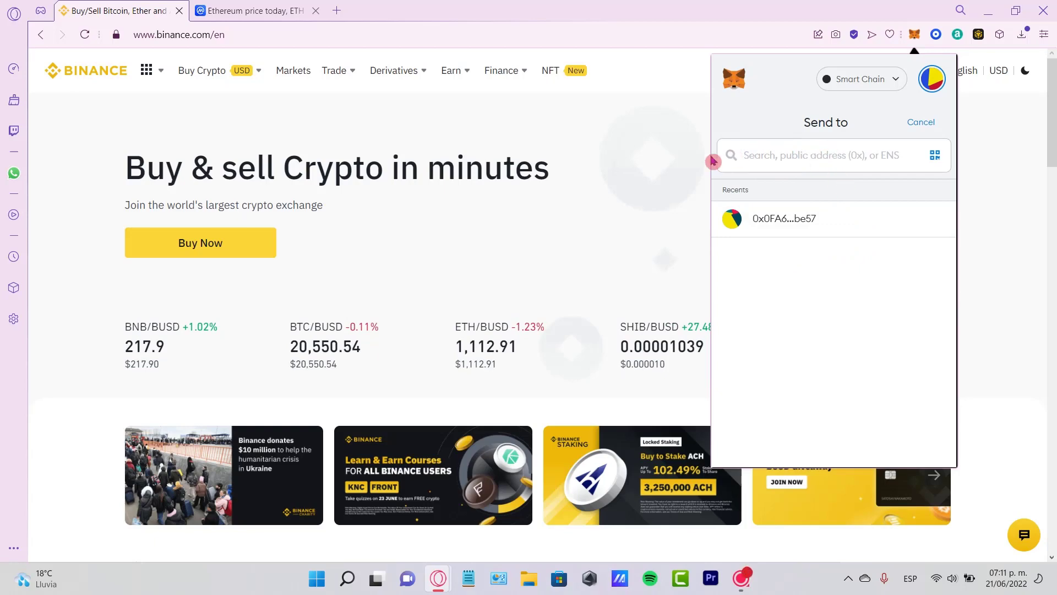
Copy Binance's BNB deposit address for the BNB Smart Chain (BEP20) network
click(528, 124)
mouse_move(338, 70)
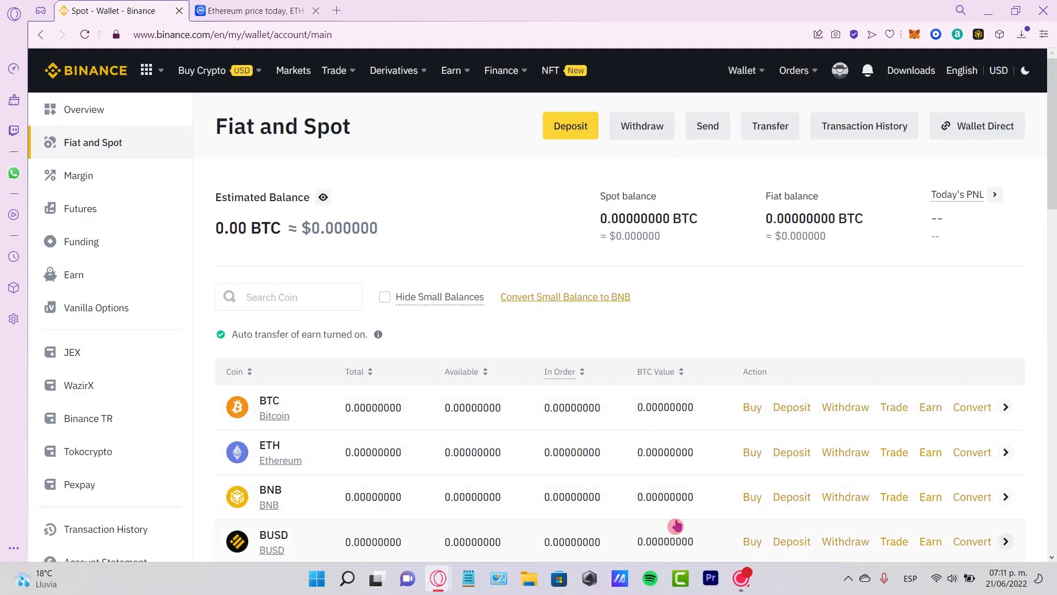
click(583, 129)
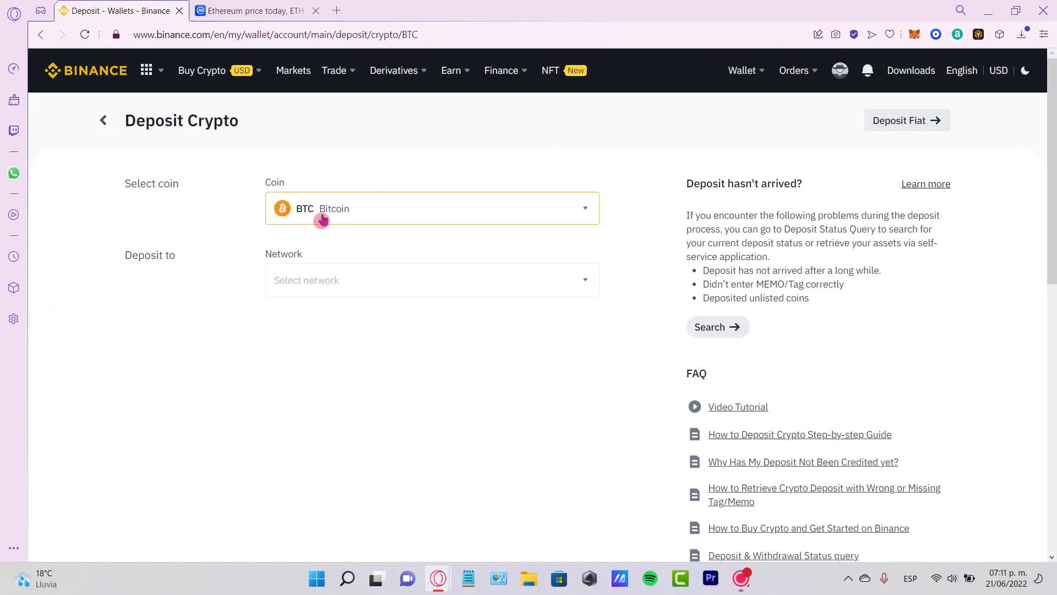
click(417, 208)
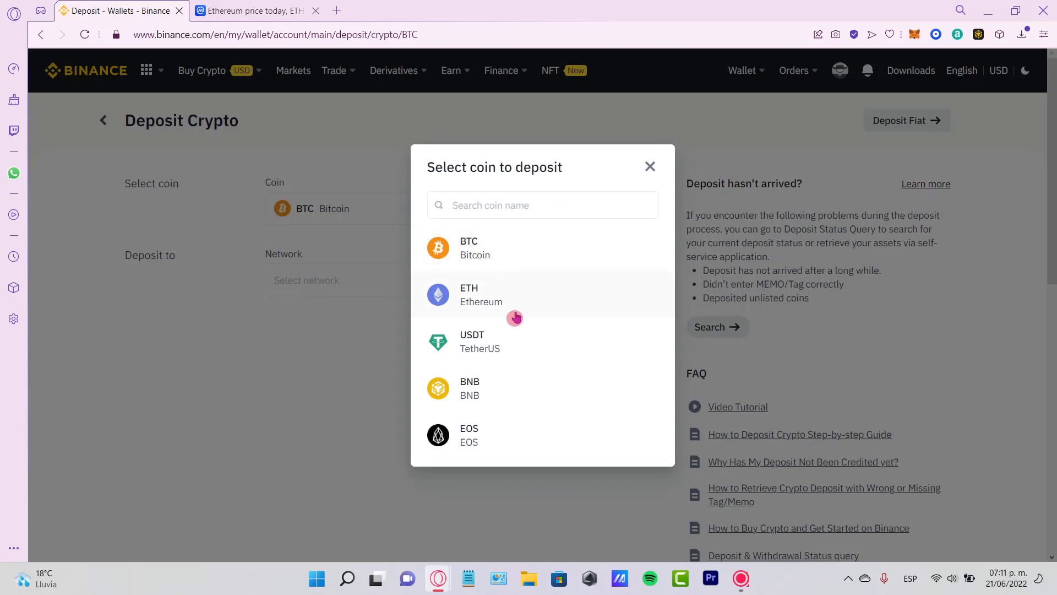
click(484, 393)
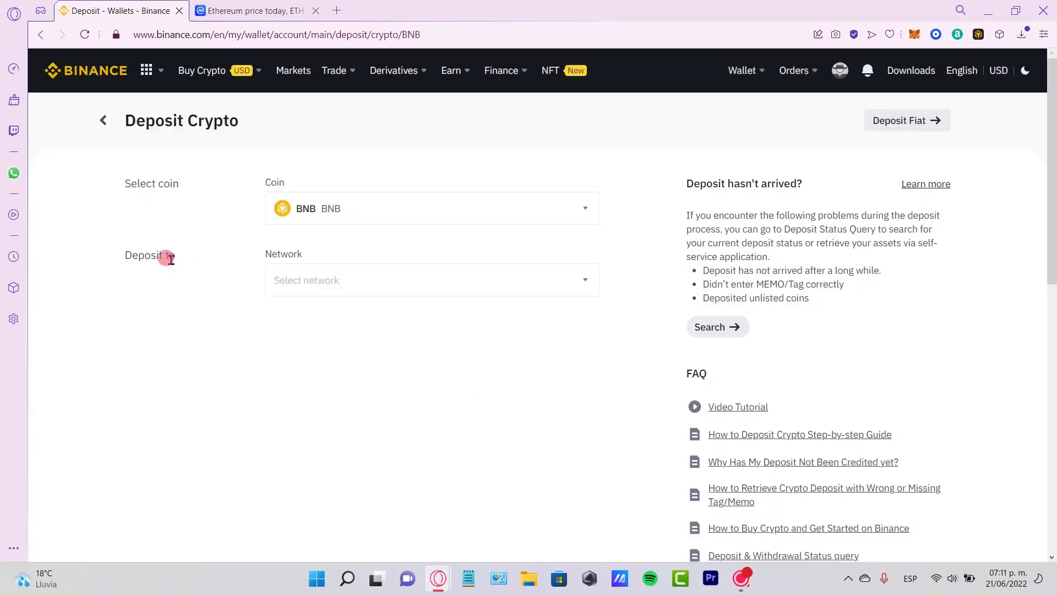
click(363, 282)
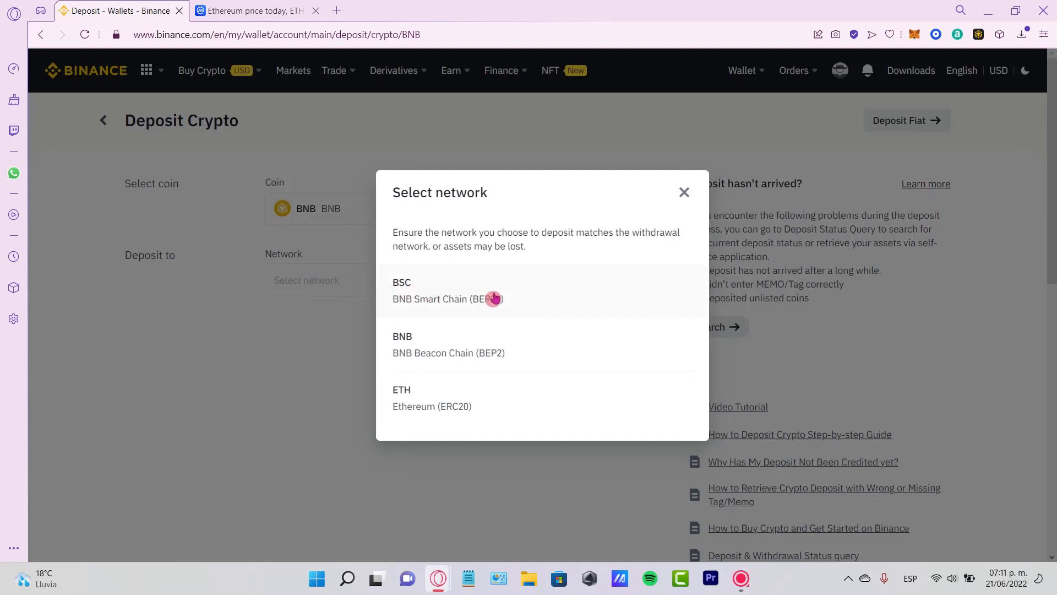
click(514, 303)
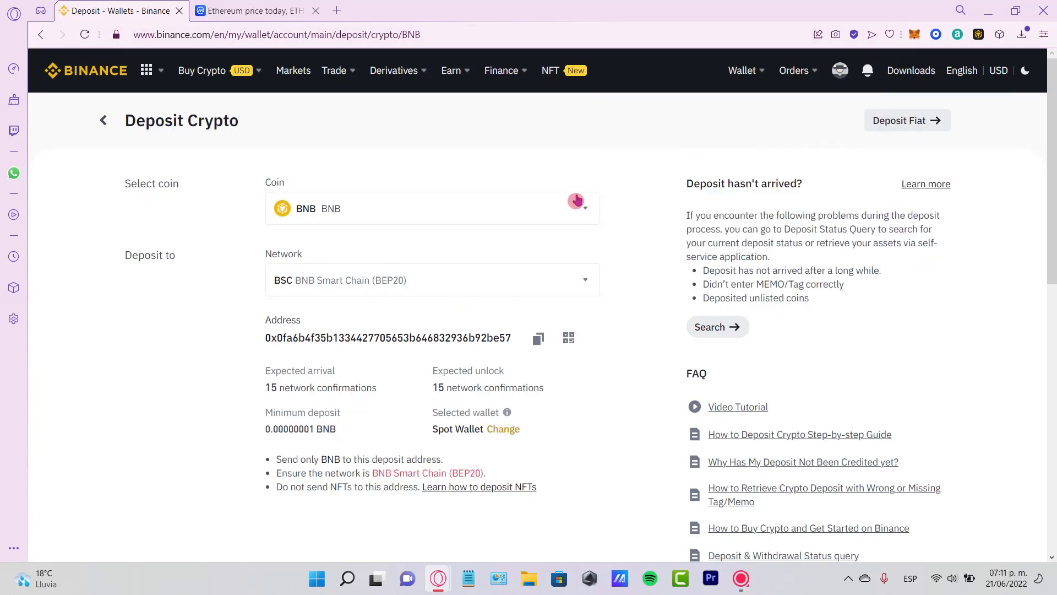
click(538, 338)
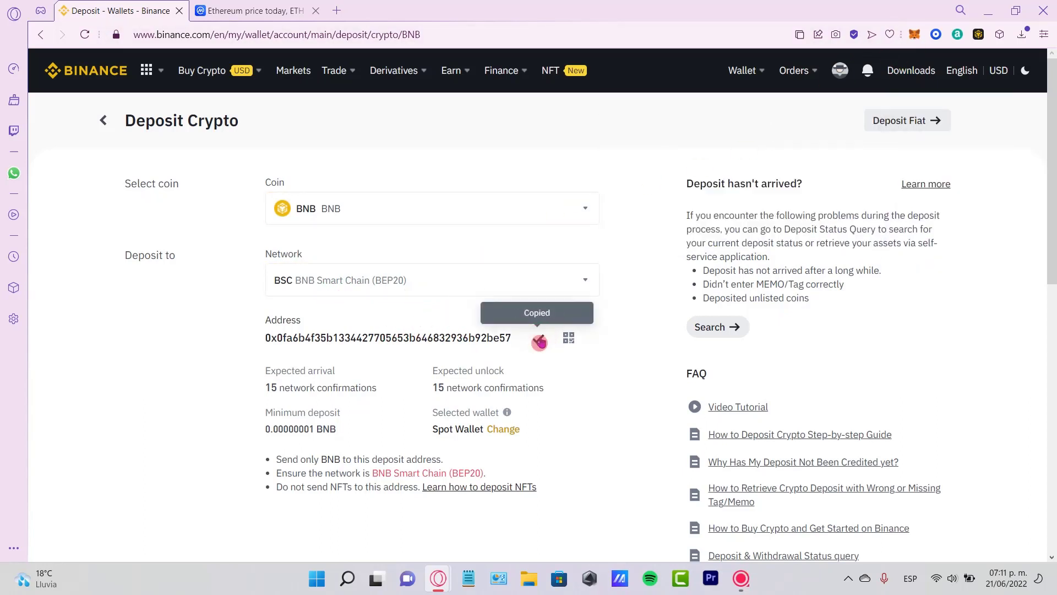
Reopen MetaMask, keep Smart Chain, and start a new BNB send
click(919, 34)
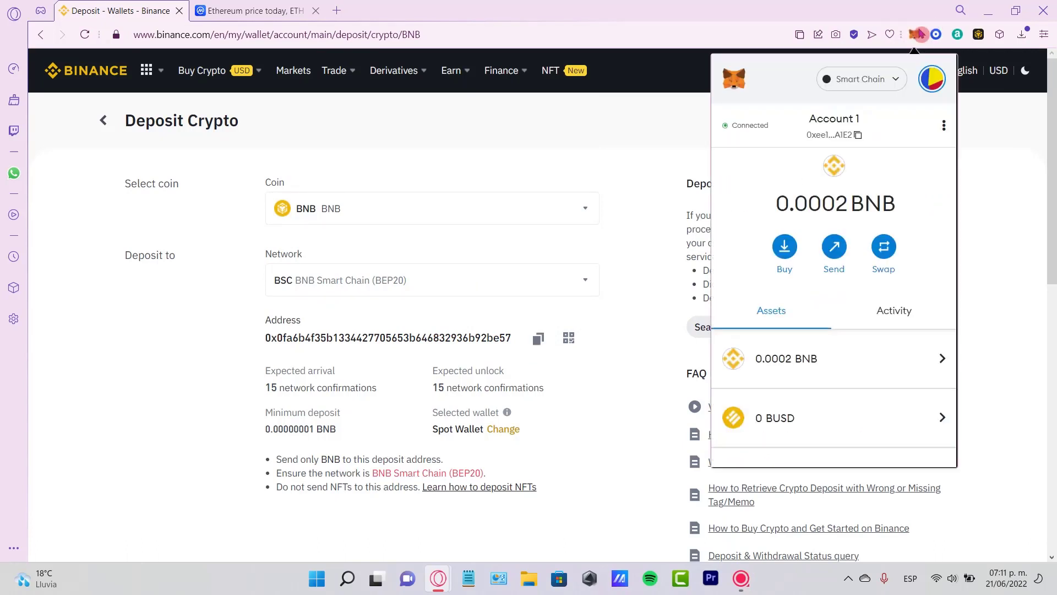
click(848, 83)
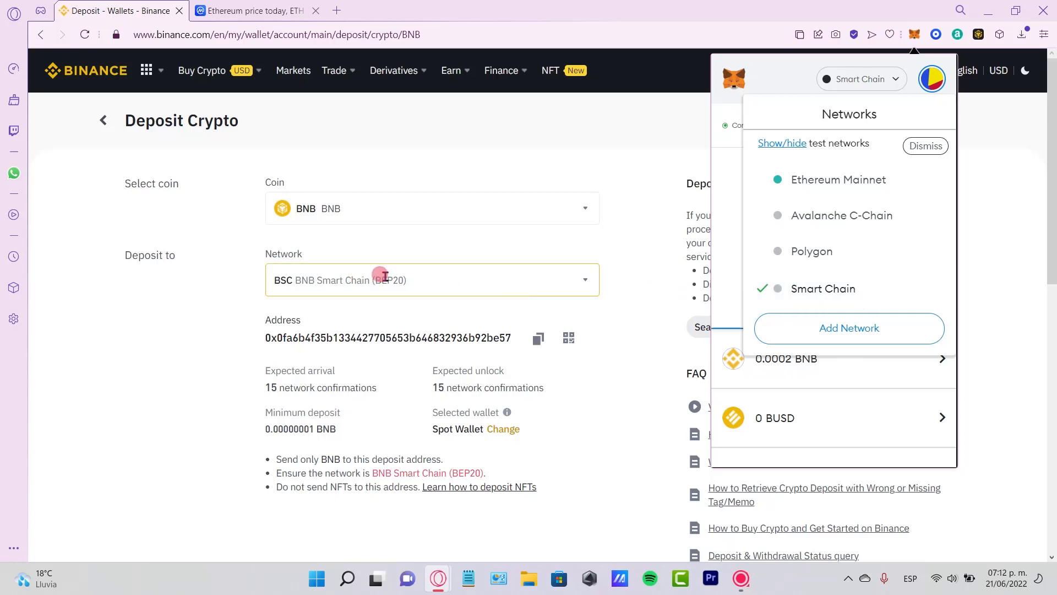
click(884, 87)
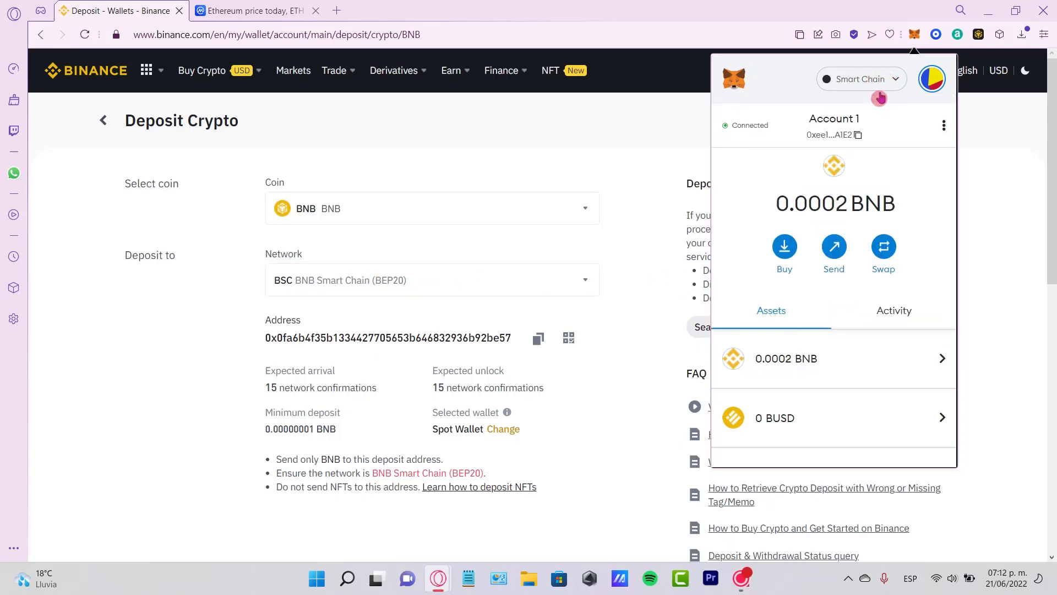
click(834, 249)
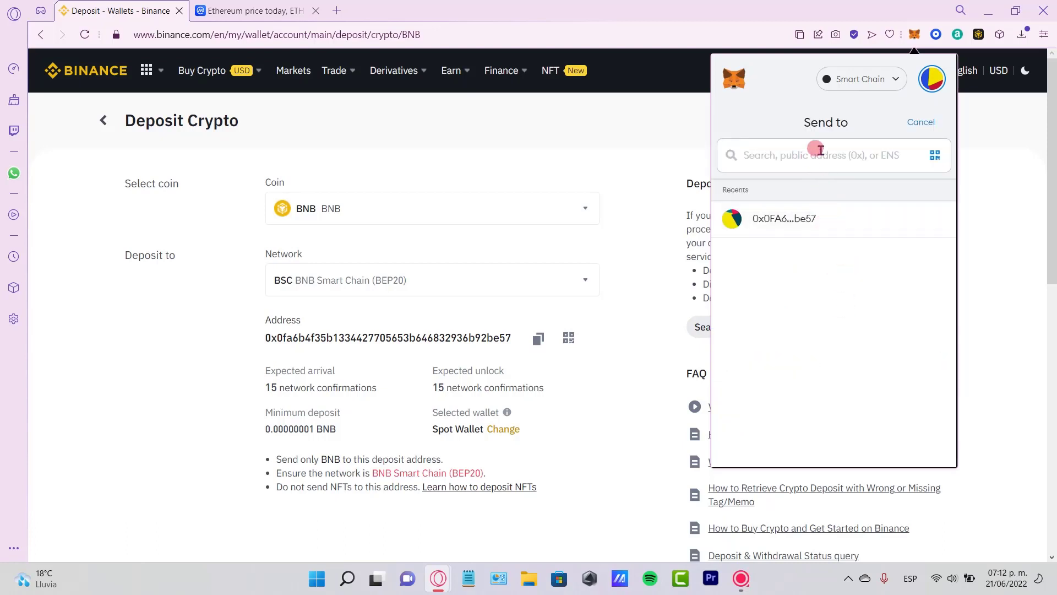
Paste the Binance deposit address as recipient and send the maximum 0.00014084 BNB
key(ctrl+v)
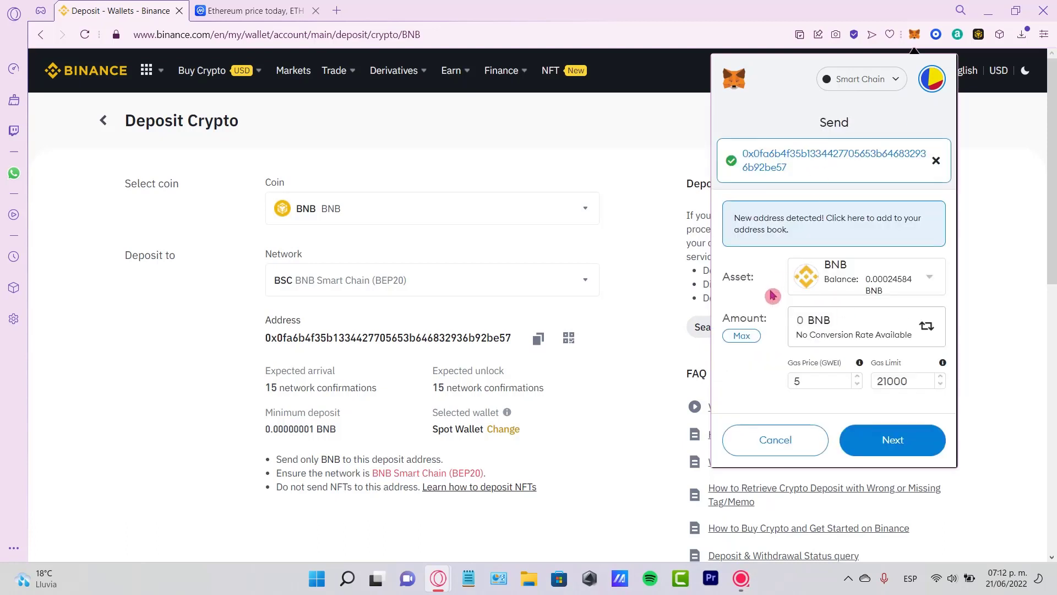
click(752, 336)
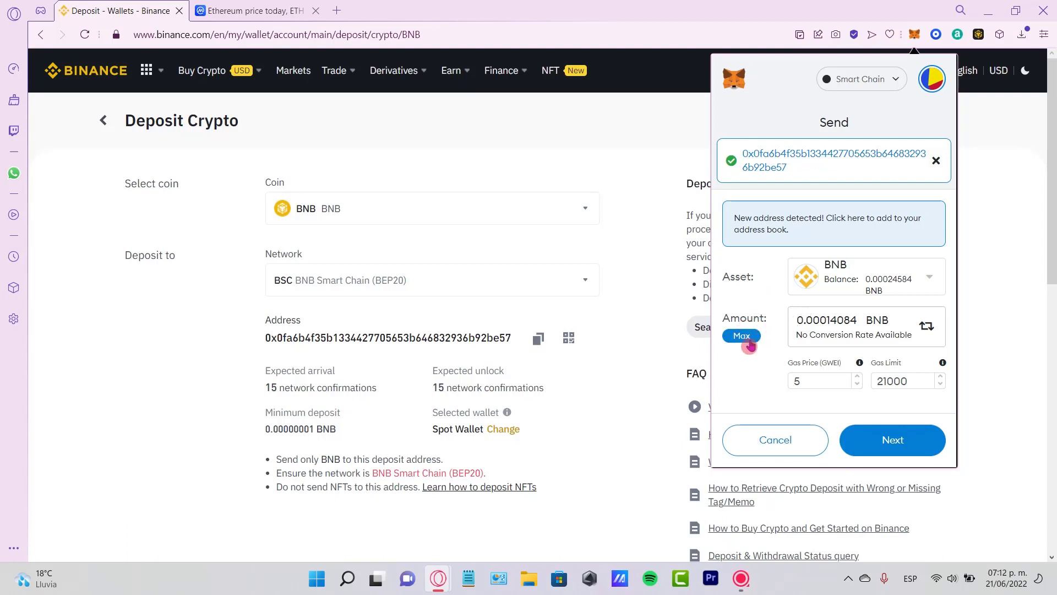
drag(797, 319, 857, 322)
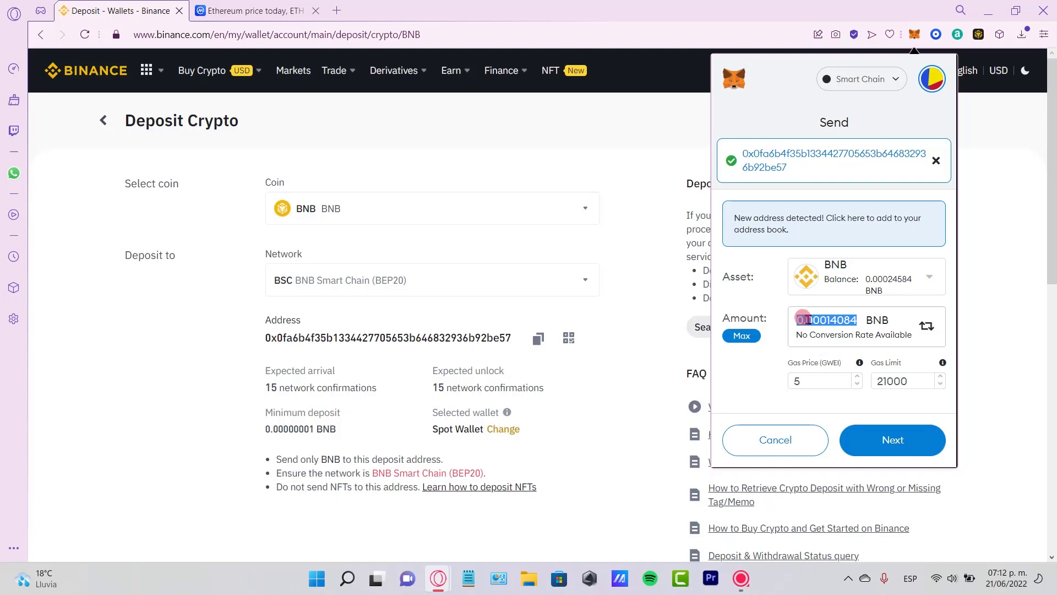
click(820, 376)
click(909, 377)
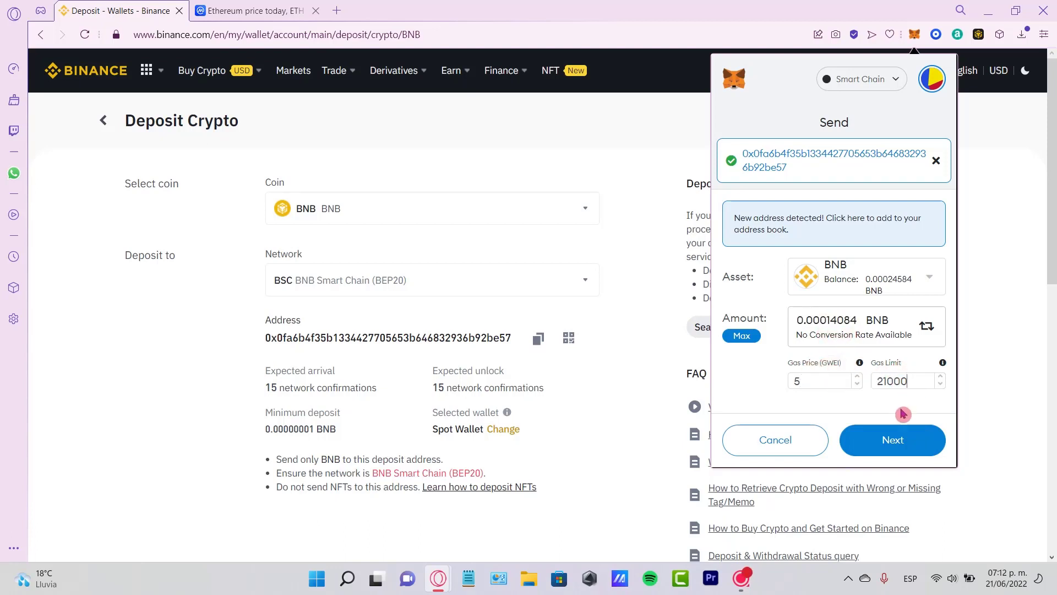
Review the BNB amount and the 0.00024584 BNB total including gas
click(893, 439)
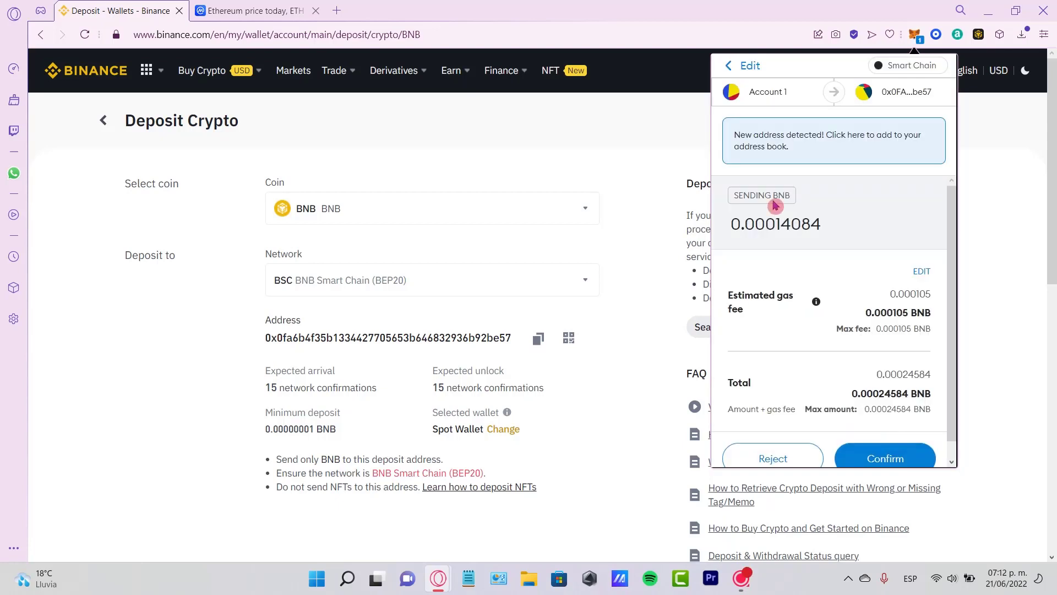
double_click(758, 196)
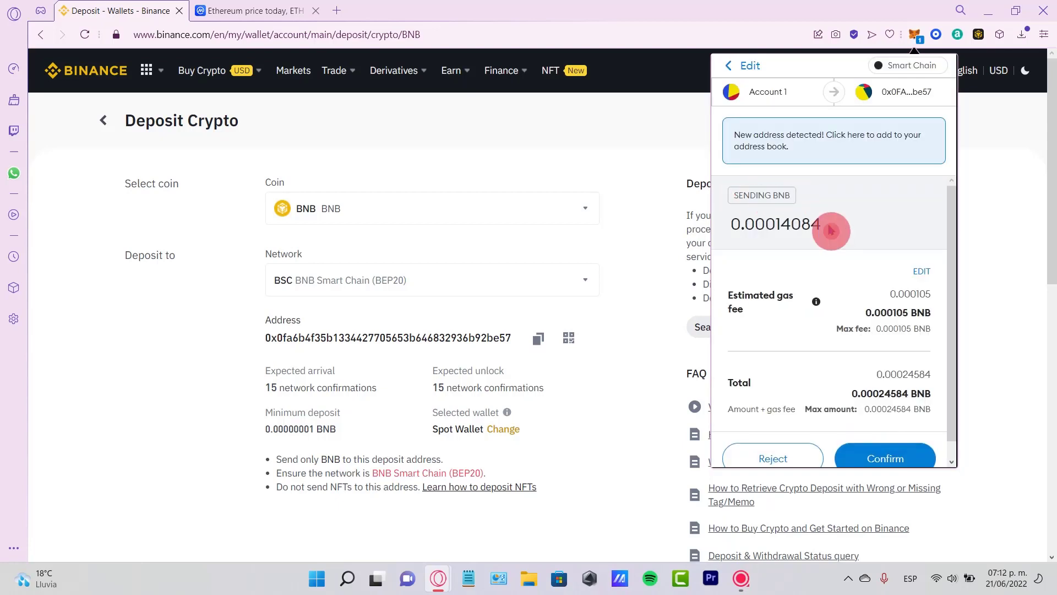
drag(826, 225, 728, 228)
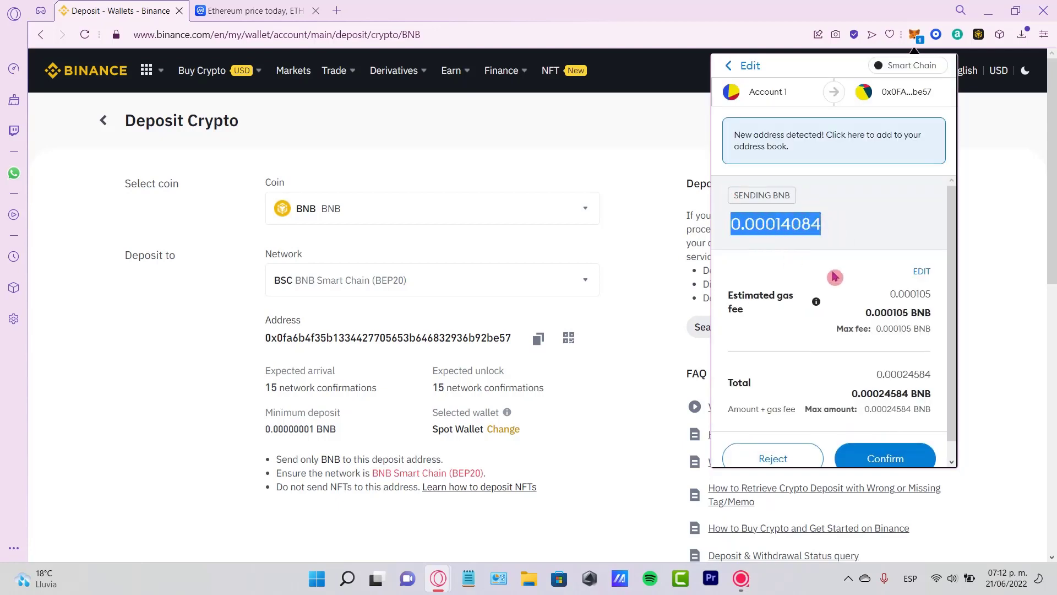
drag(751, 295, 864, 315)
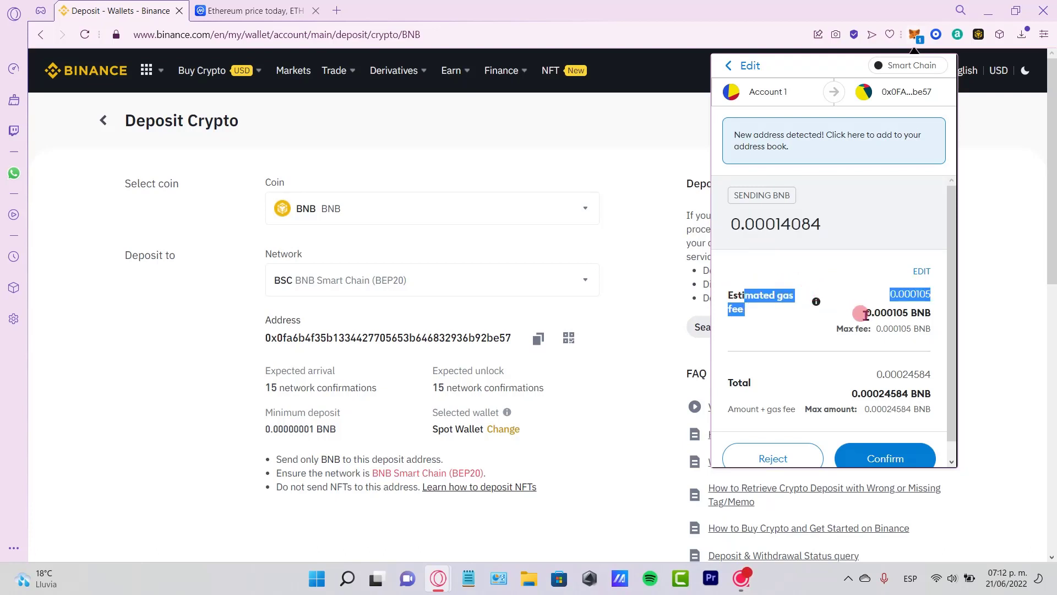
scroll(865, 316, down, 1)
drag(876, 351, 941, 389)
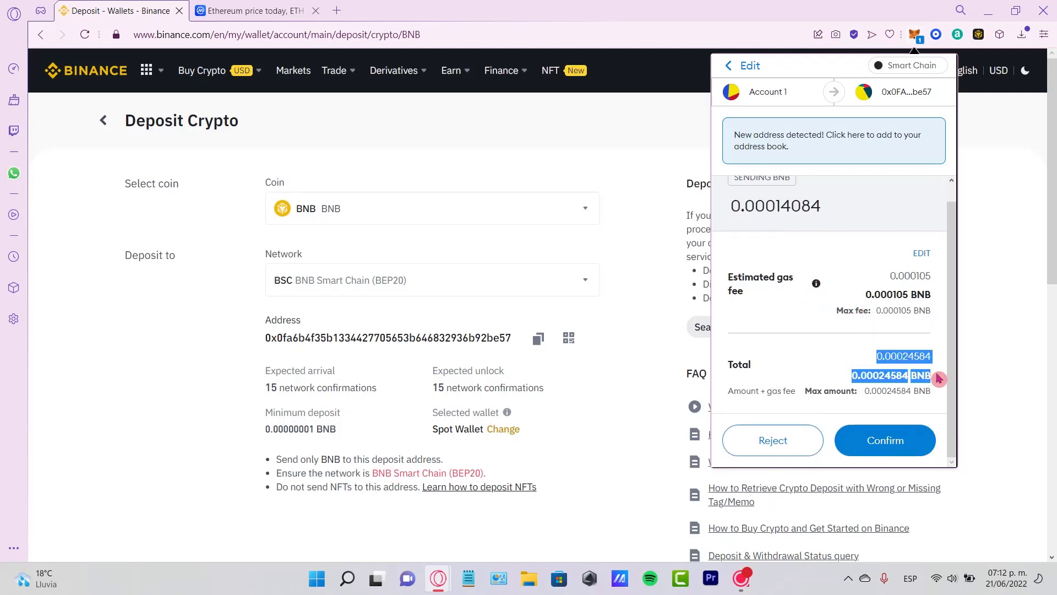
Confirm the transfer and open its details from the Activity list
click(892, 446)
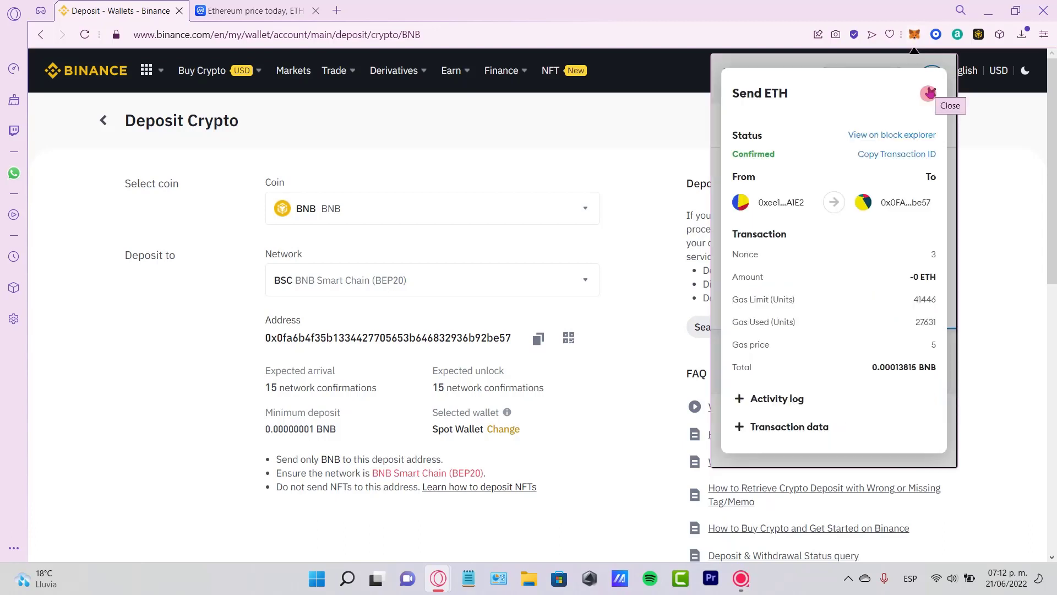
click(930, 92)
drag(754, 353, 758, 358)
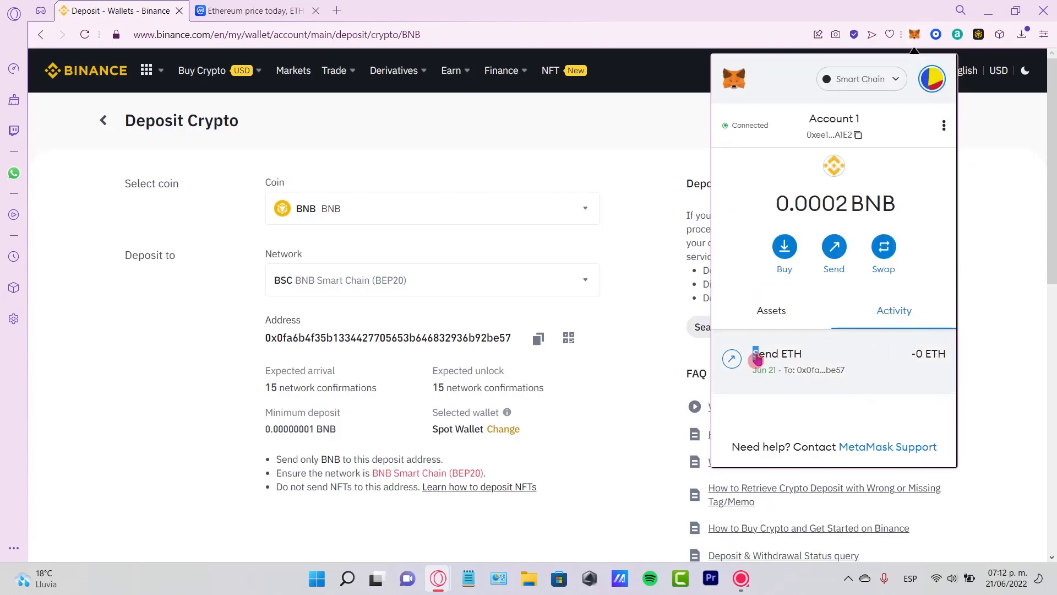
click(778, 357)
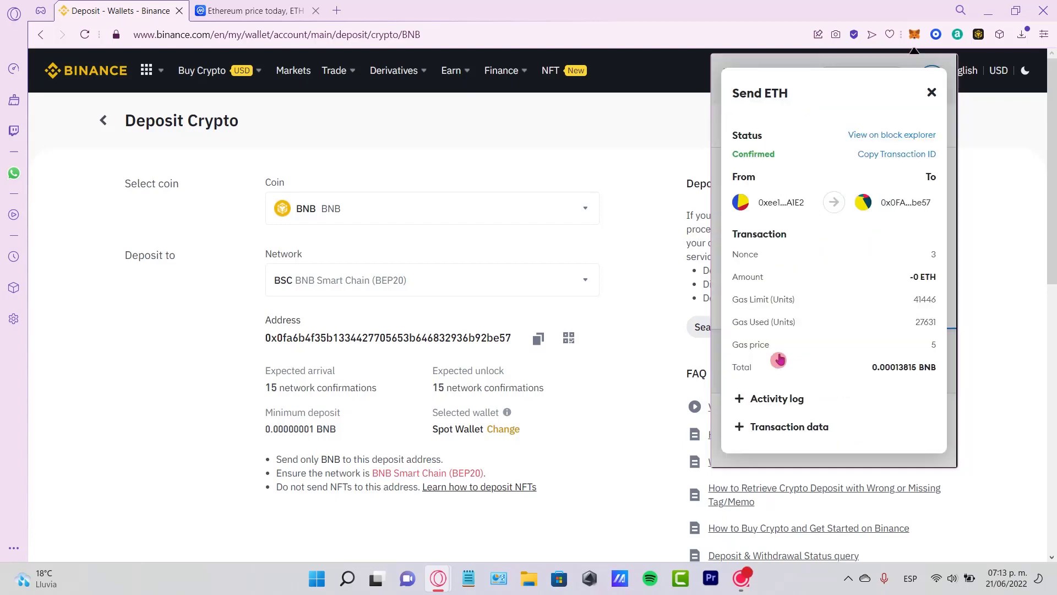
Show Binance's Fiat and Spot balances and reopen the confirmed transfer's MetaMask details
click(1001, 224)
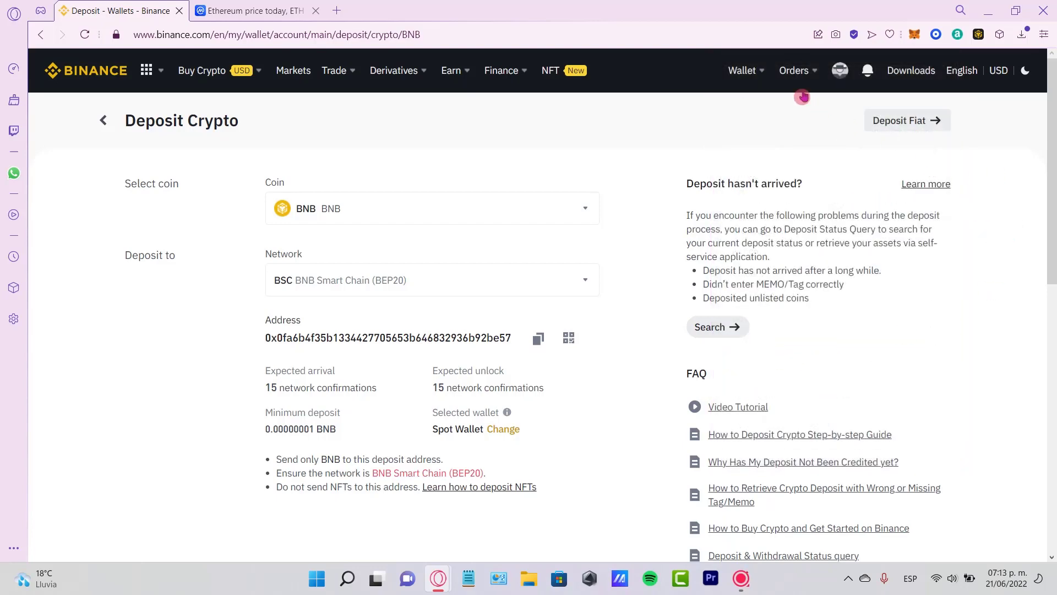
mouse_move(746, 70)
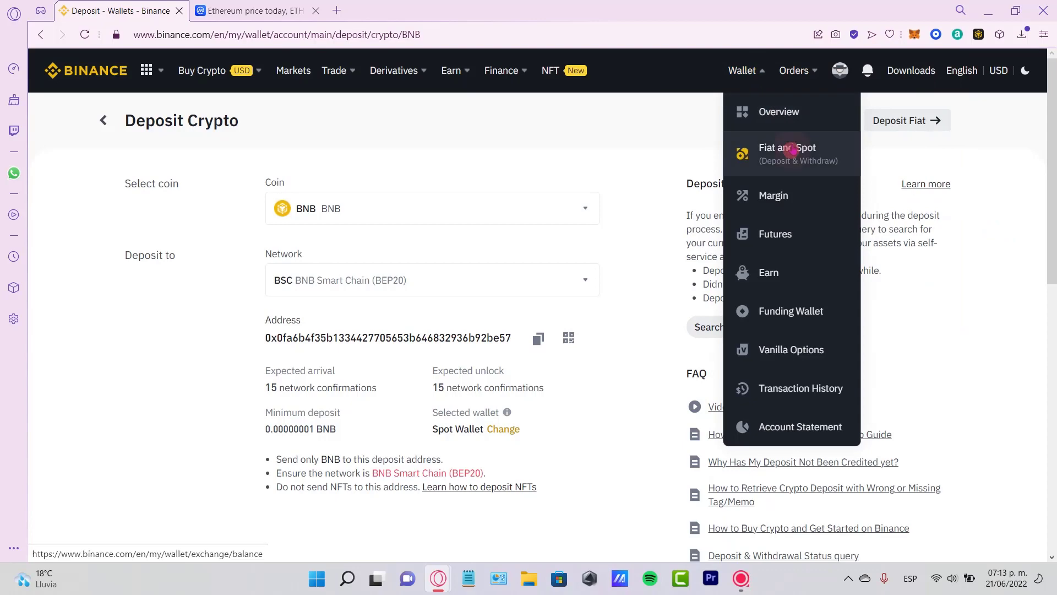
click(794, 145)
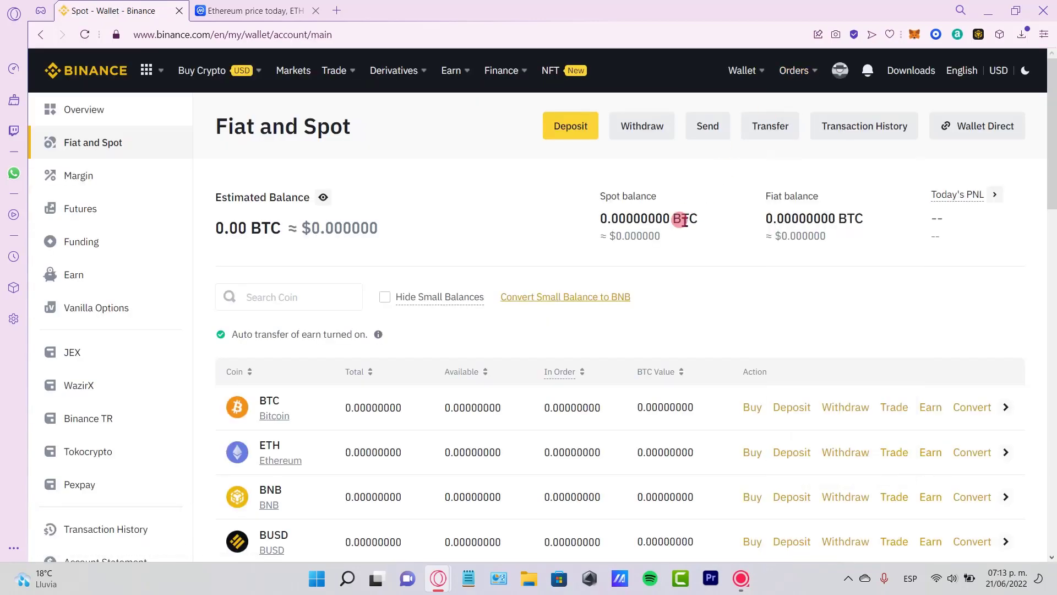
click(915, 35)
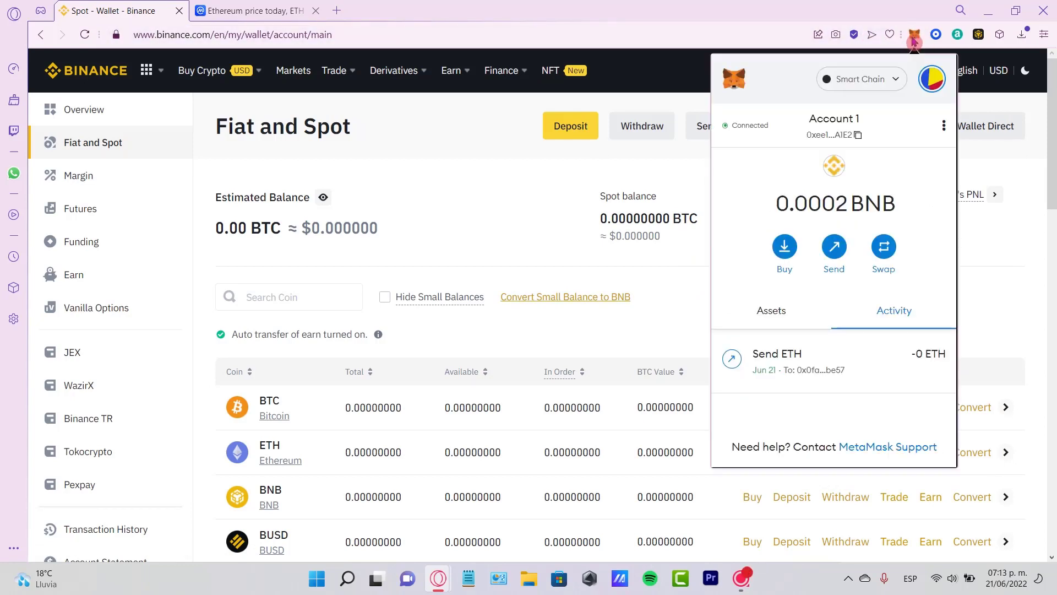
click(814, 362)
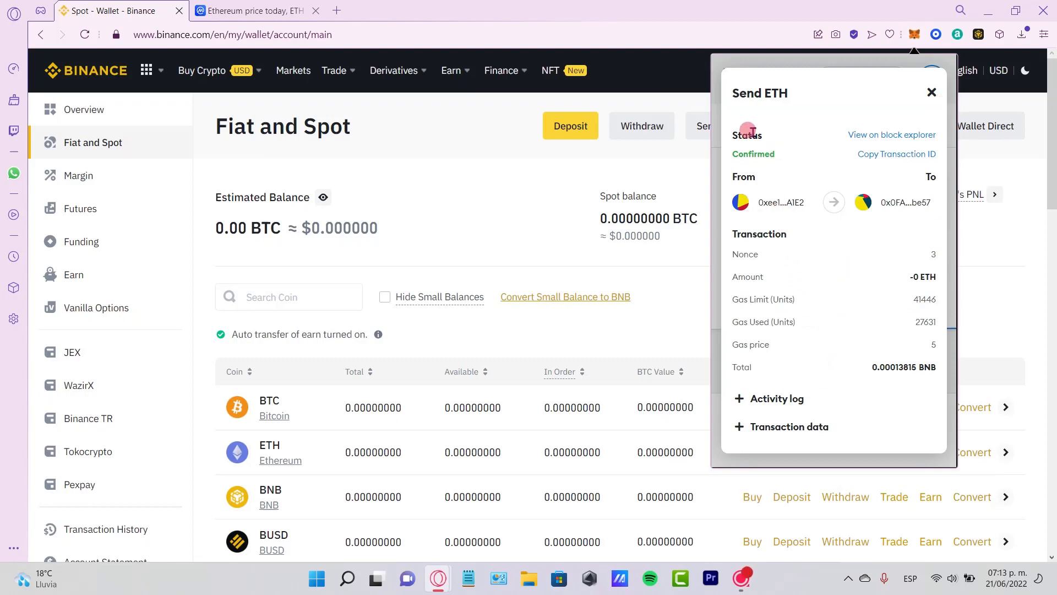
Check the transaction's Success status on BscScan, then return to the Binance wallet tab
click(892, 135)
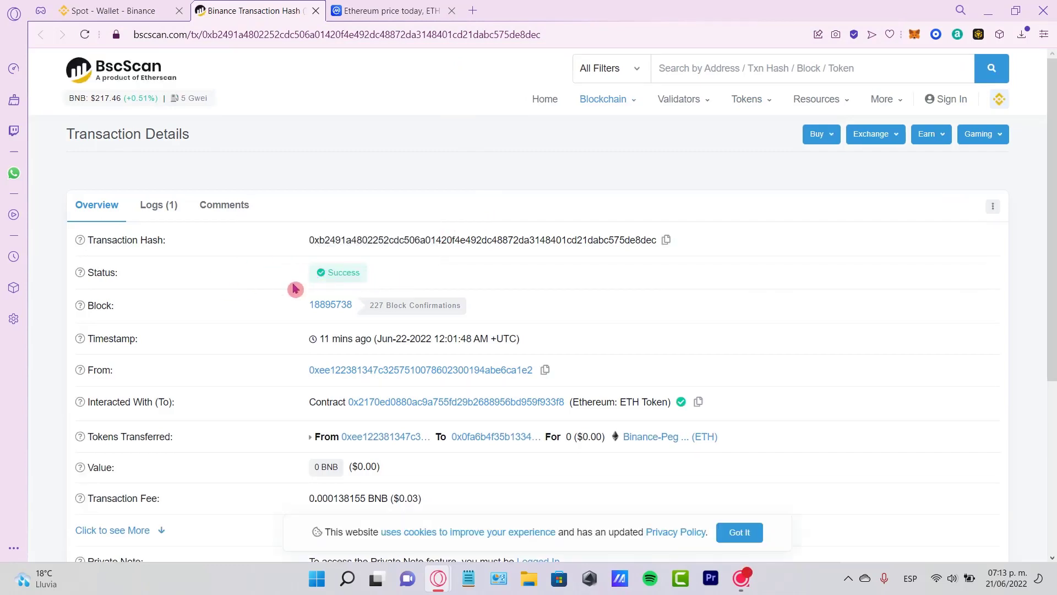
double_click(331, 273)
click(403, 289)
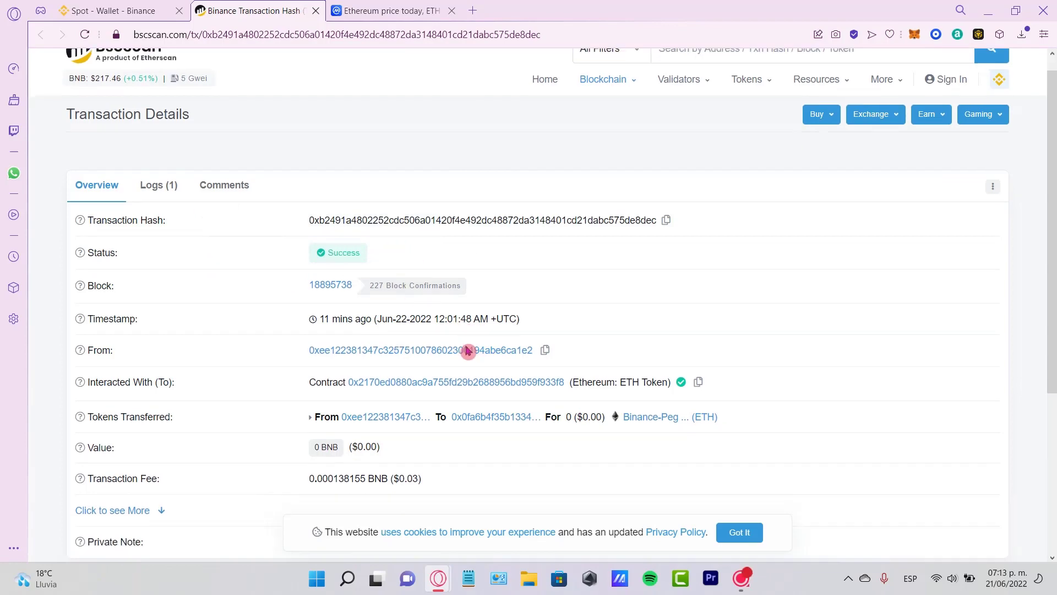
scroll(470, 352, down, 3)
click(113, 10)
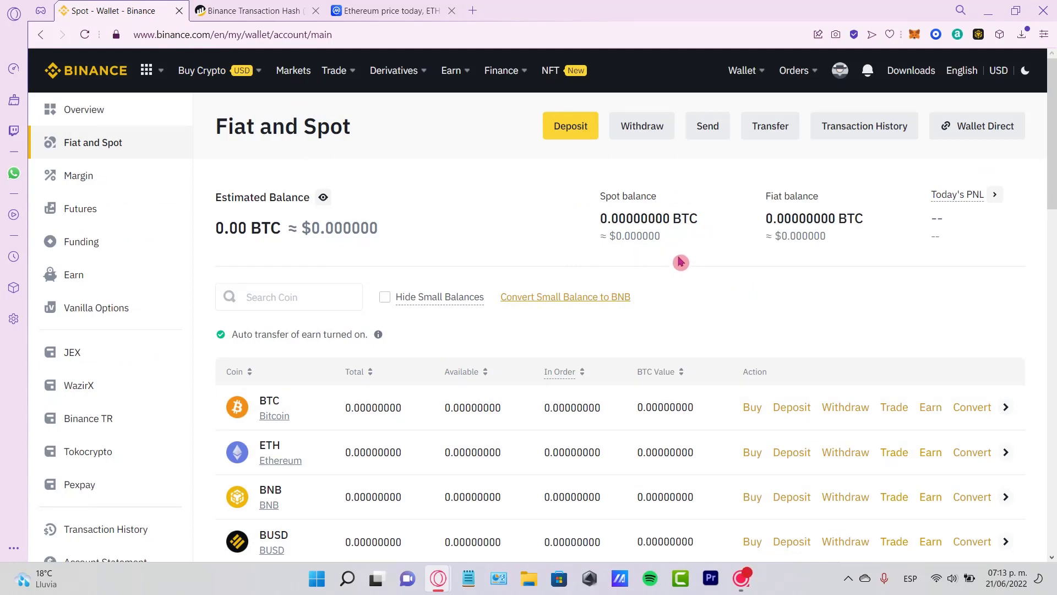
Inspect the activity log and chain 56 decoding error, then open the Smart Chain network list
key(ctrl+Tab)
click(777, 324)
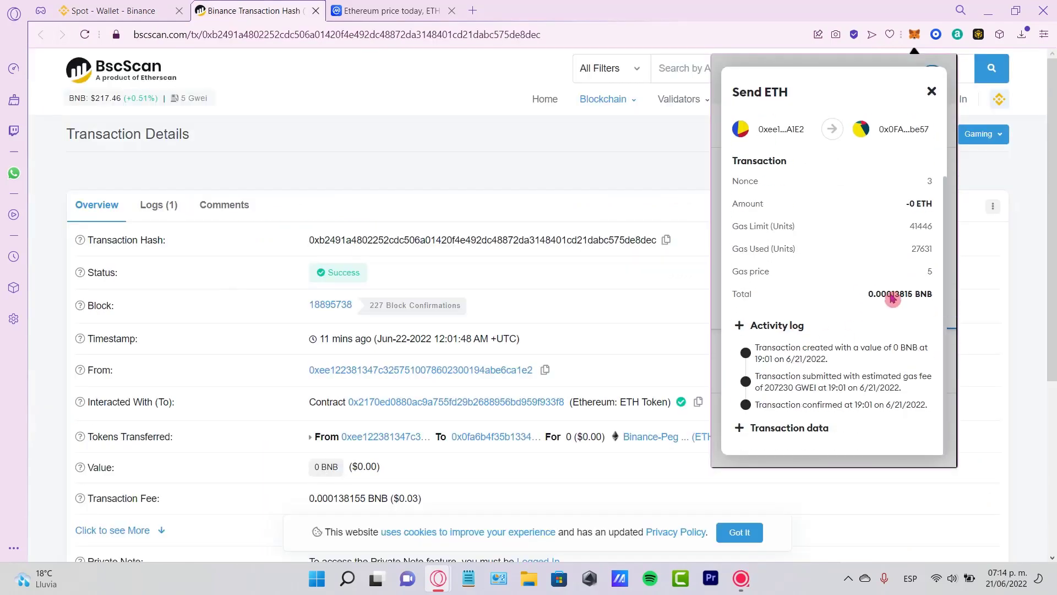
click(789, 427)
scroll(814, 429, down, 1)
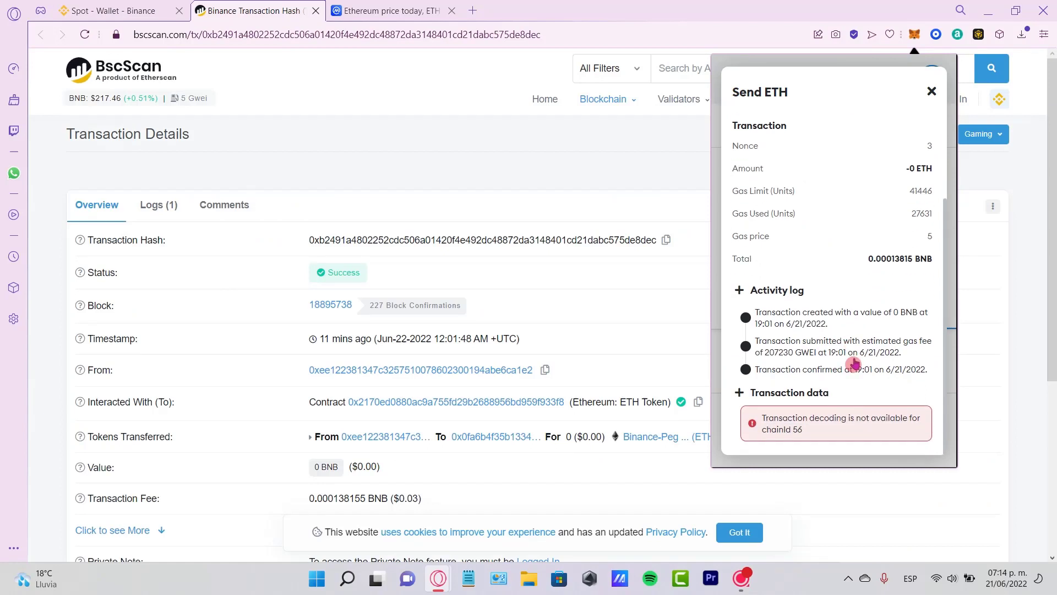
triple_click(834, 434)
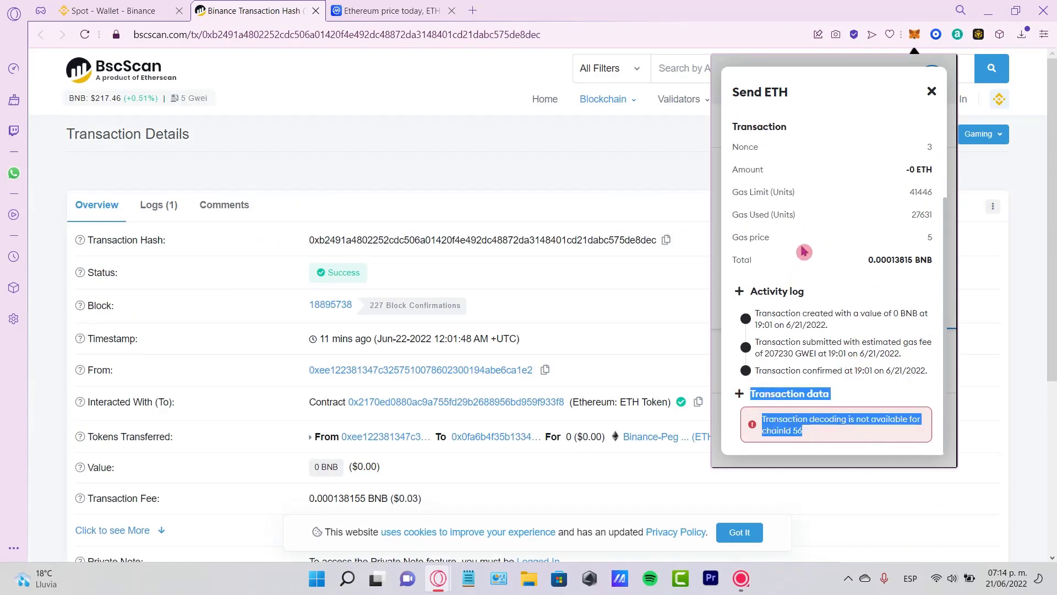
scroll(805, 257, up, 3)
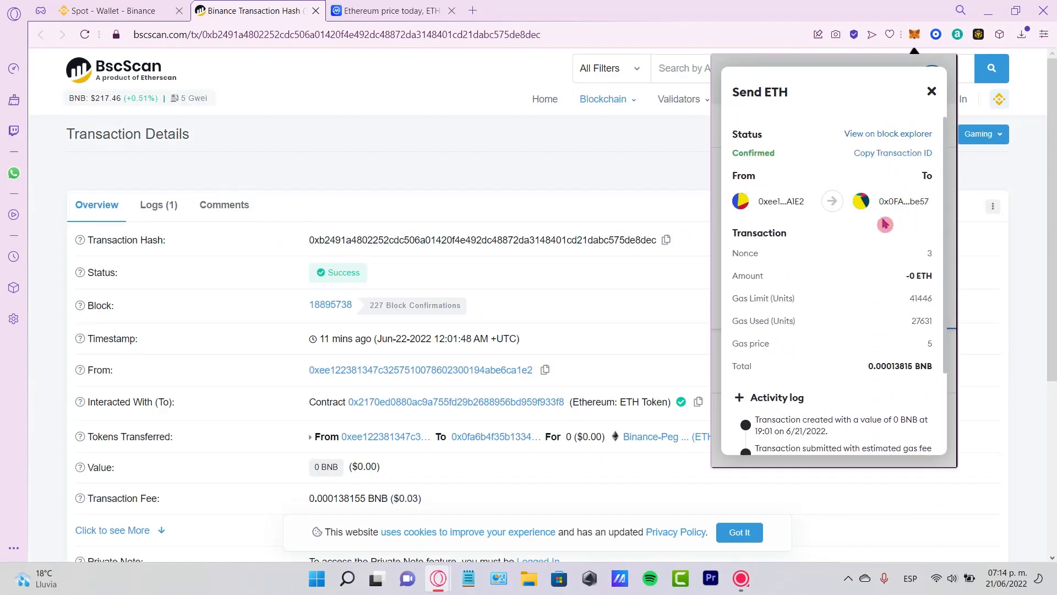
click(932, 91)
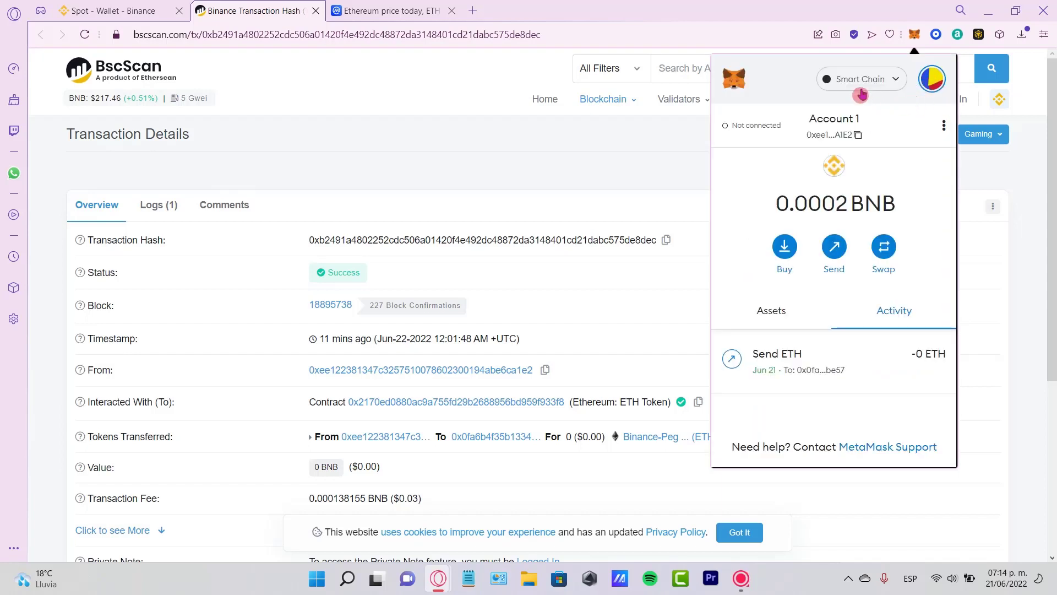
click(861, 78)
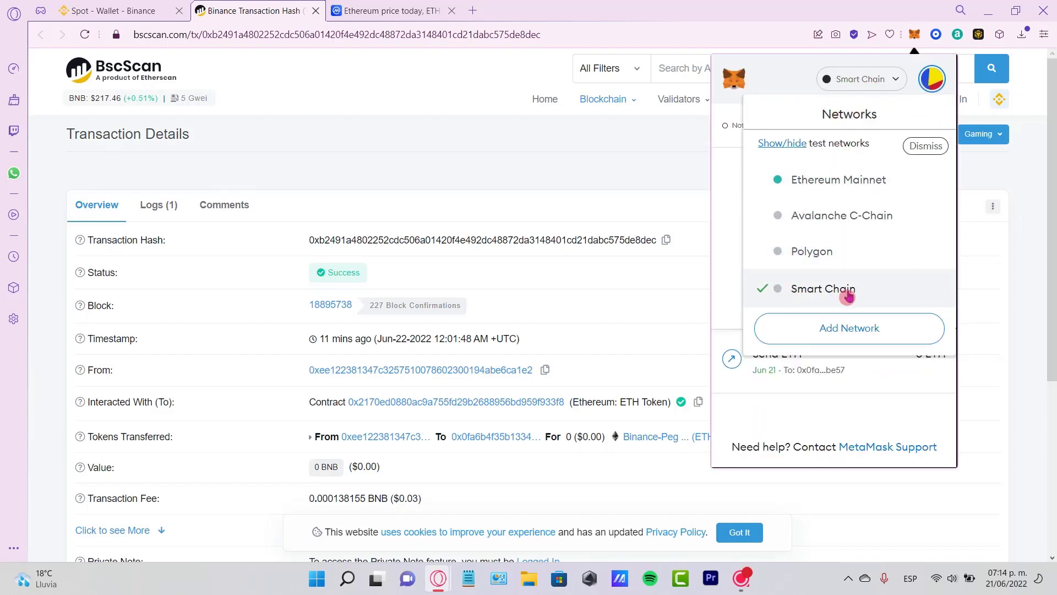